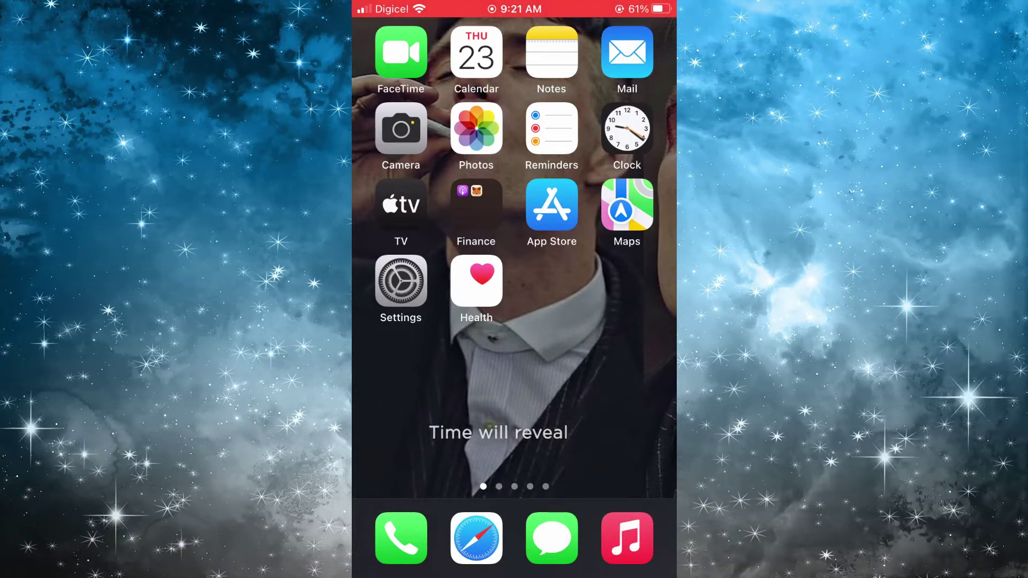
Check under General > Software Update that iOS 15.5 is up to date, then return to Settings.
click(401, 282)
scroll(515, 321, down, 5)
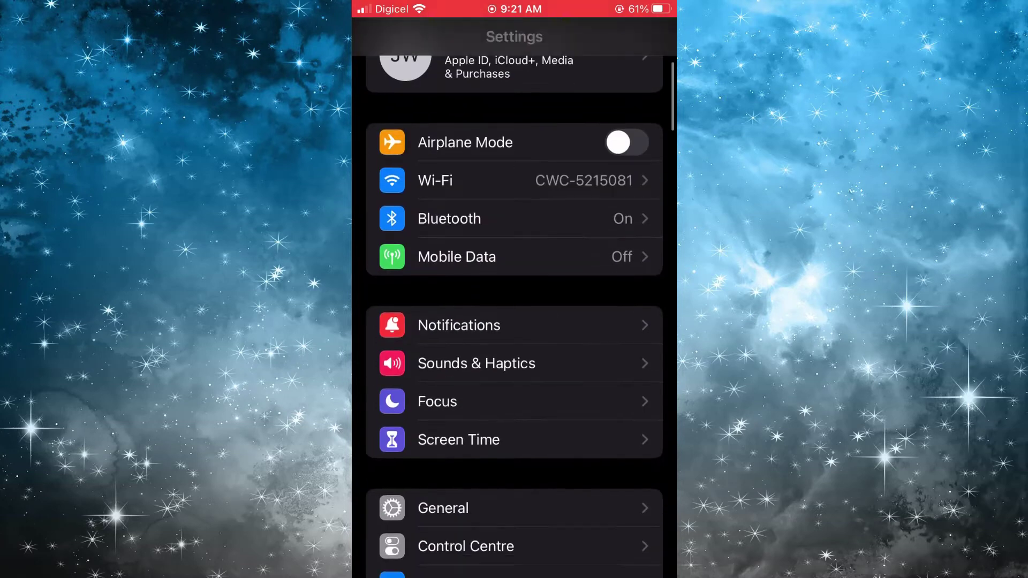
click(444, 399)
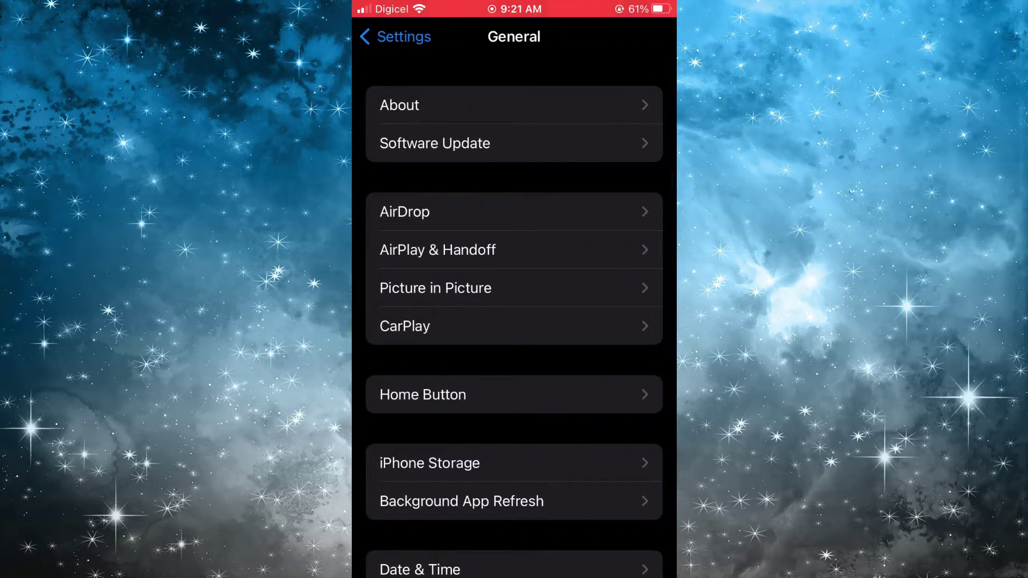
click(435, 144)
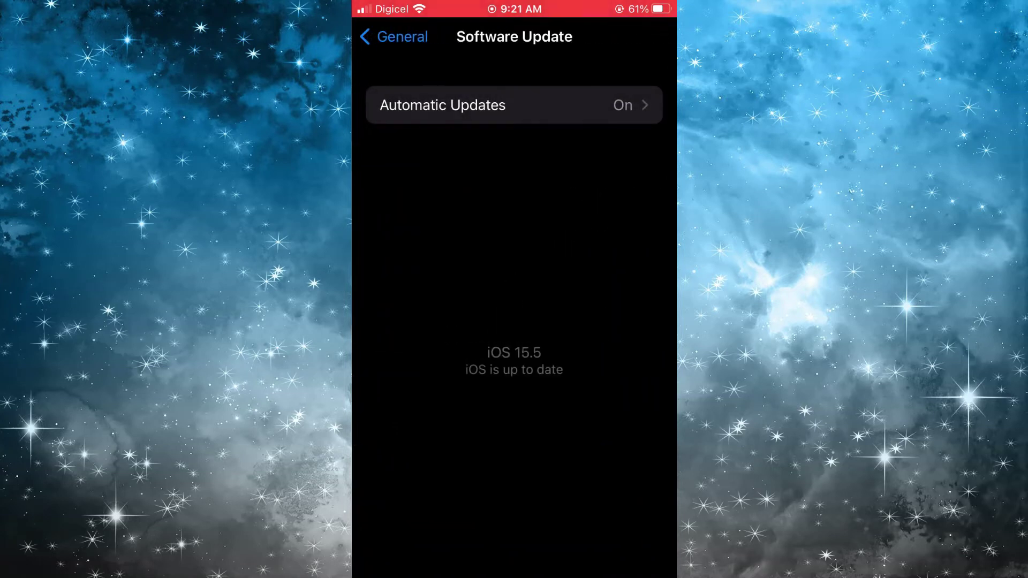
click(394, 36)
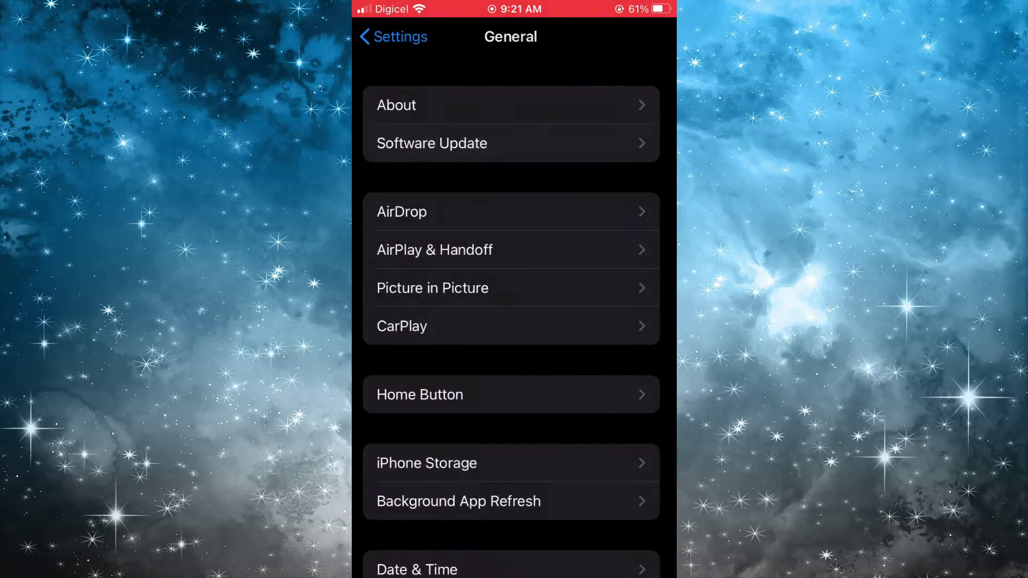
click(394, 36)
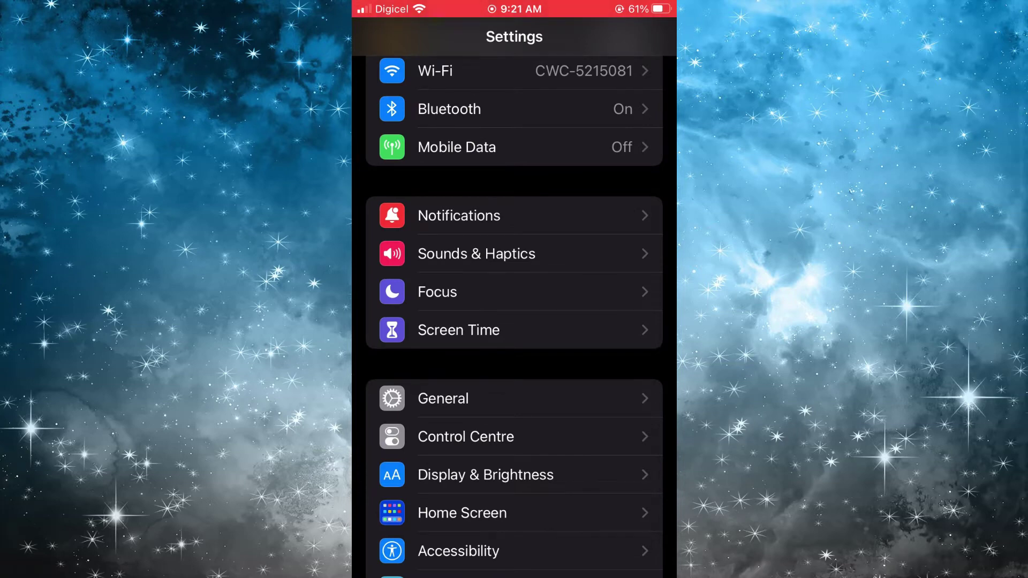
click(515, 292)
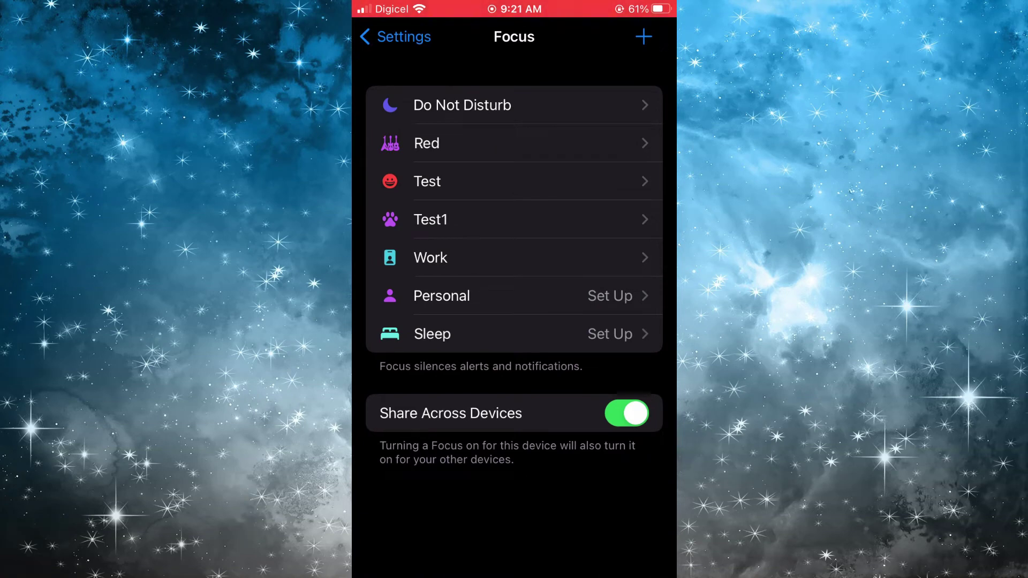
scroll(514, 298, up, 2)
Start adding a new Focus from the Focus page.
click(643, 36)
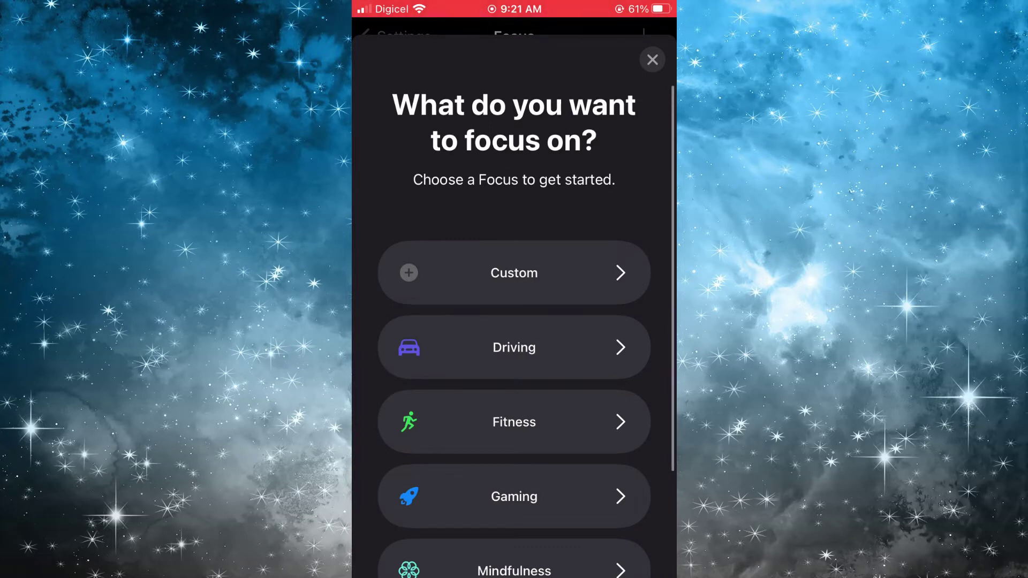
Choose Driving as the new Focus and continue past its introduction.
click(515, 347)
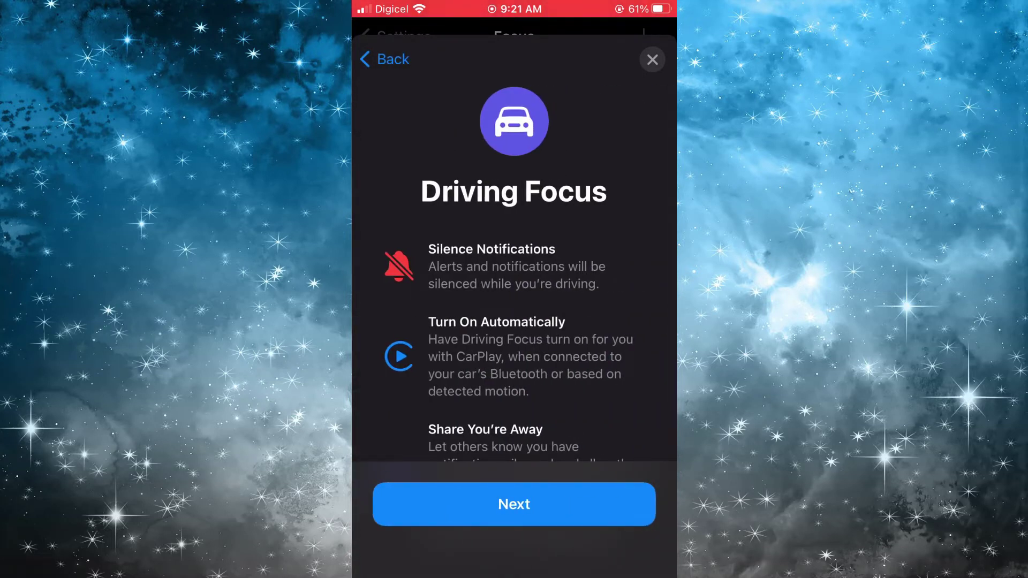
click(514, 504)
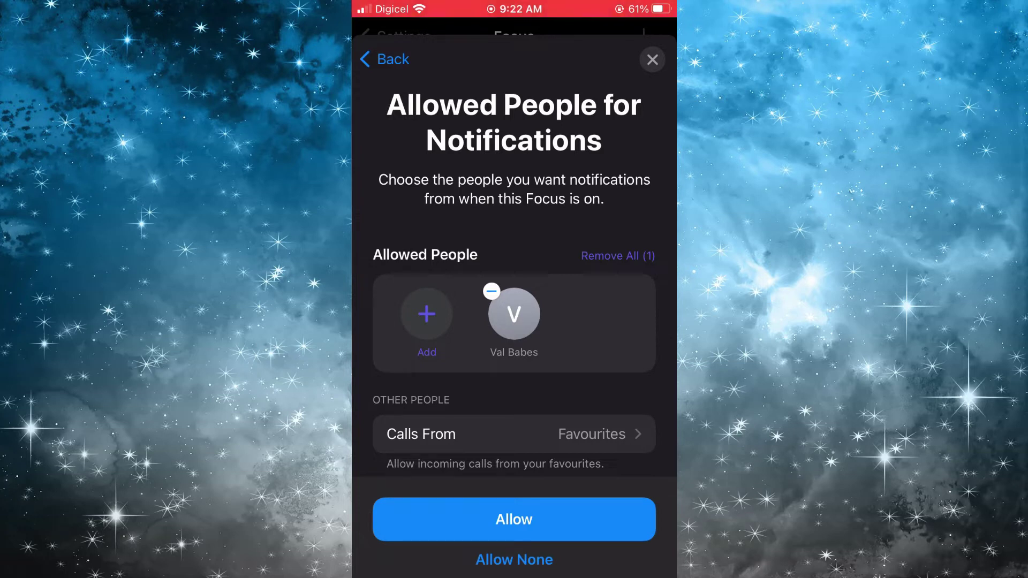
Remove the only allowed contact and allow Driving Focus calls from No One.
click(492, 291)
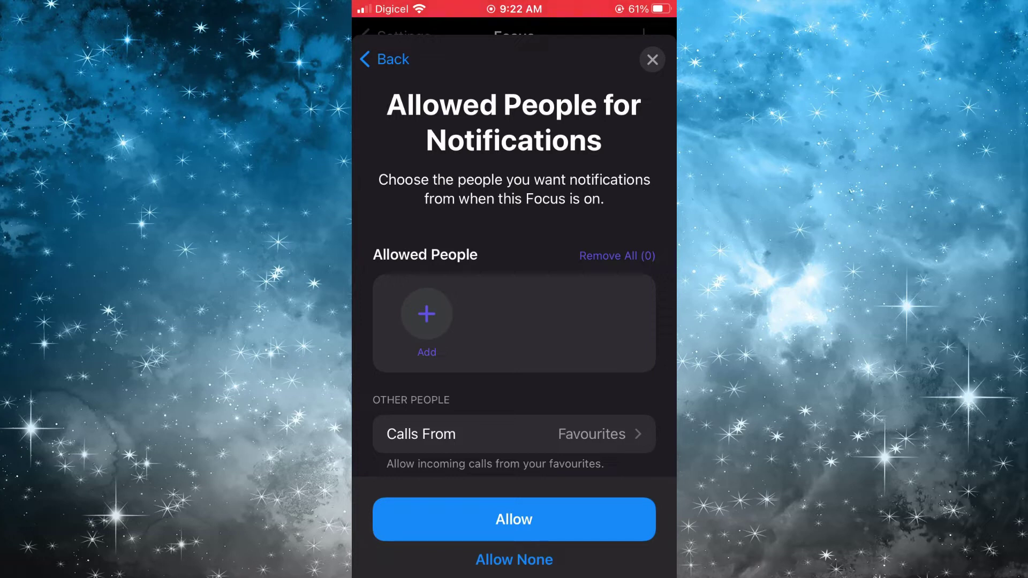
scroll(514, 307, down, 2)
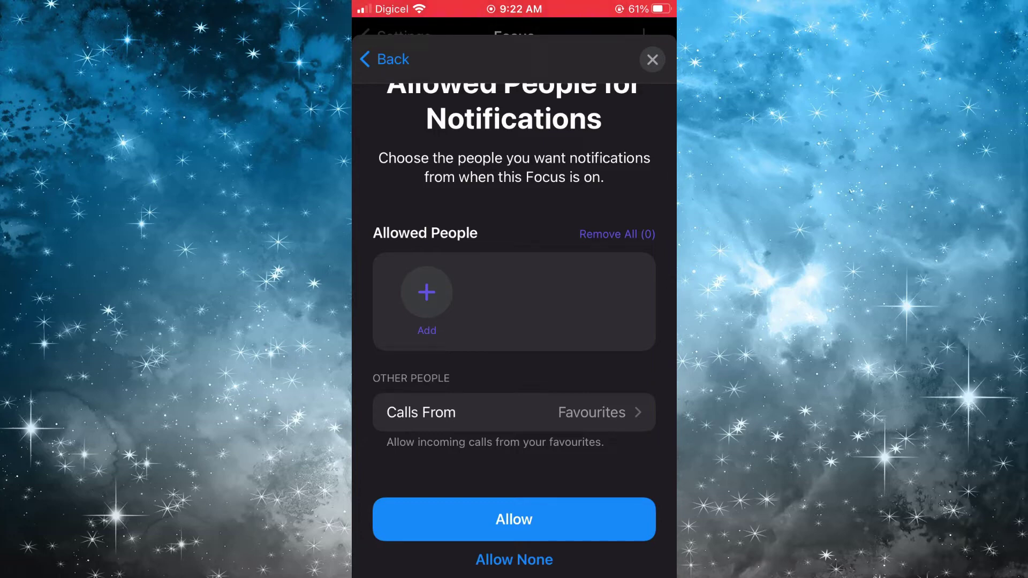
click(514, 413)
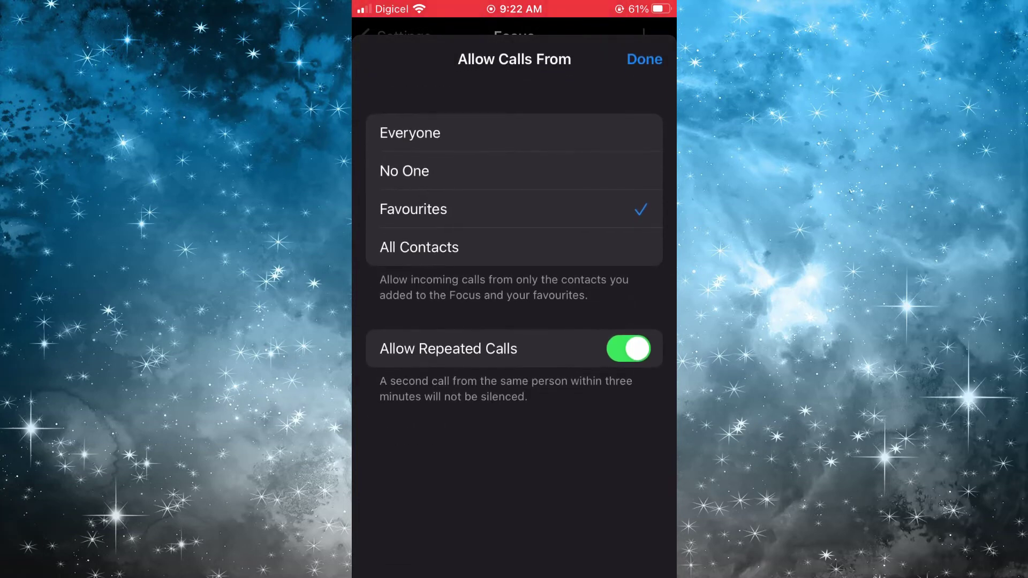
click(405, 172)
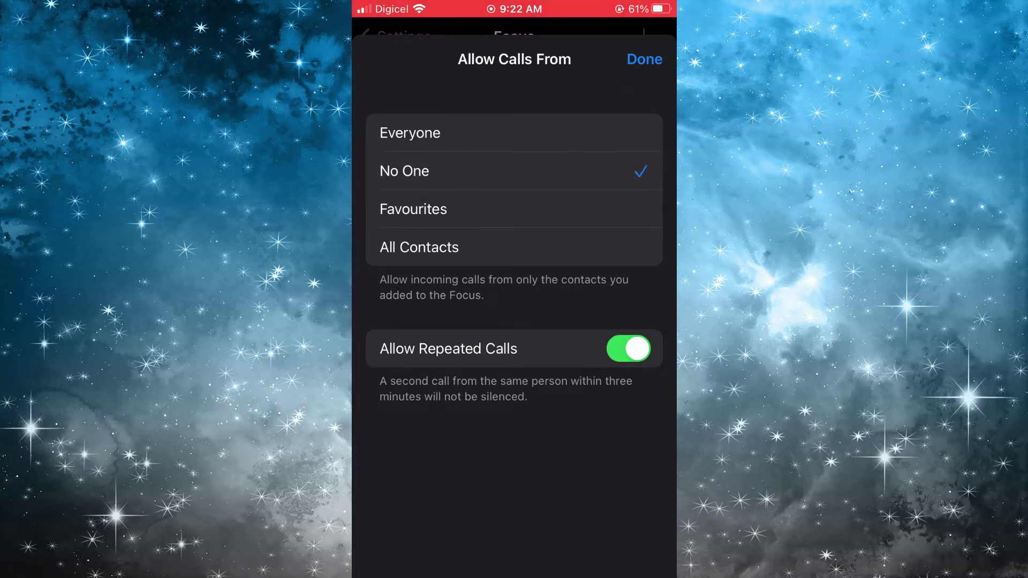
click(644, 58)
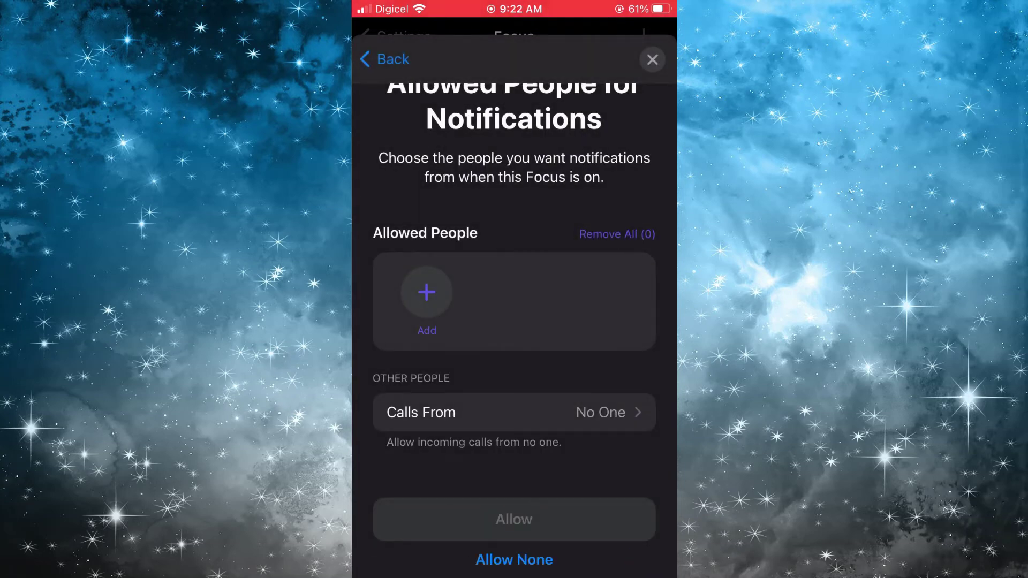
click(515, 561)
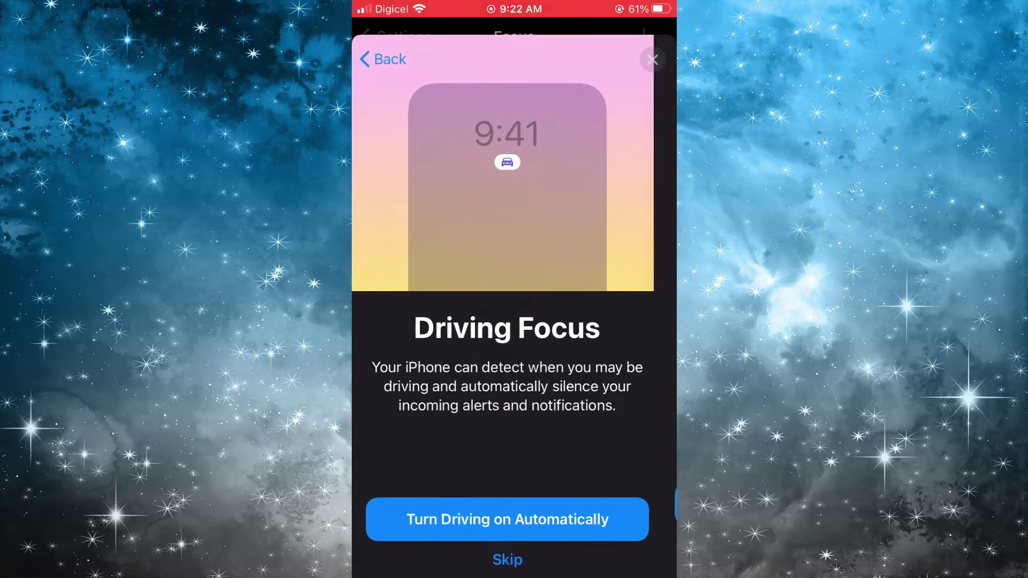
Get past the automatic-activation step and finish creating the Driving Focus.
click(514, 519)
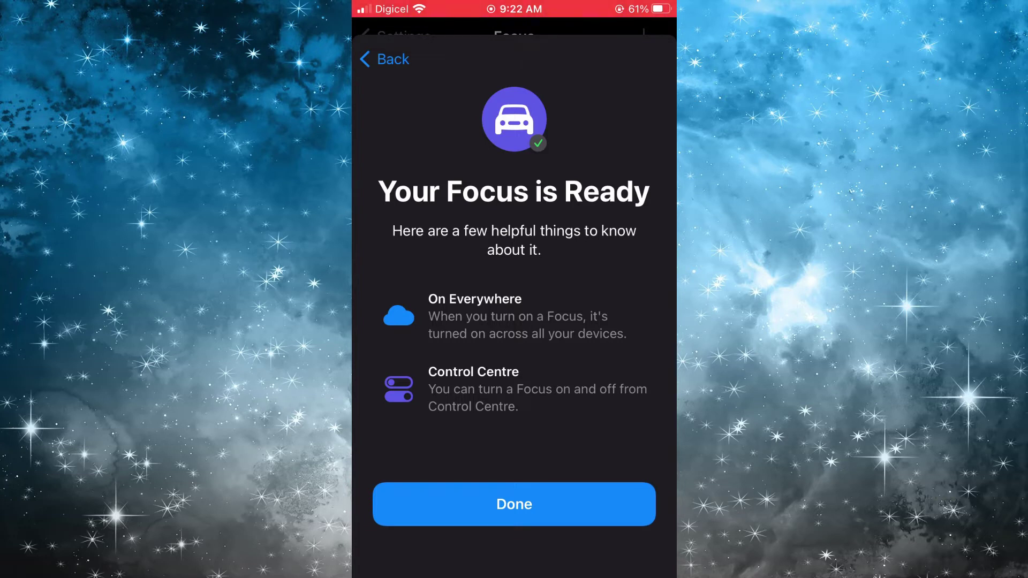
click(514, 505)
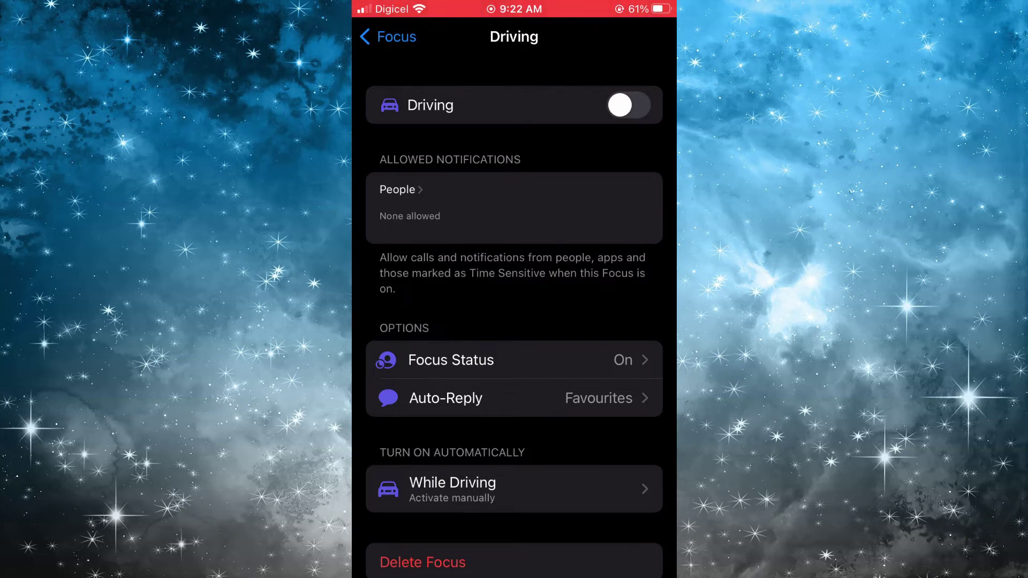
Edit the Driving auto-reply to end with '. Call u back later' and go back.
click(514, 398)
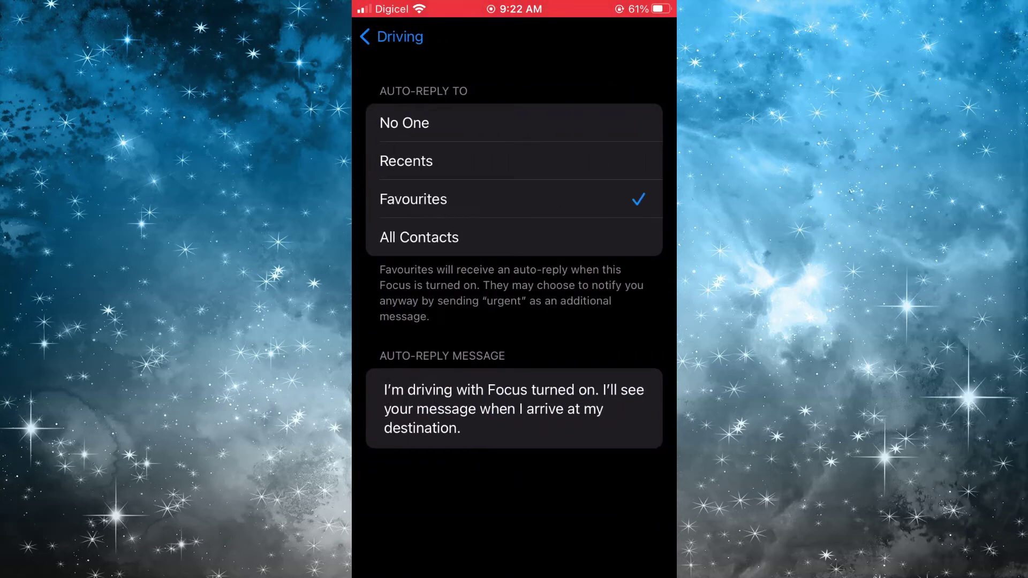
click(527, 410)
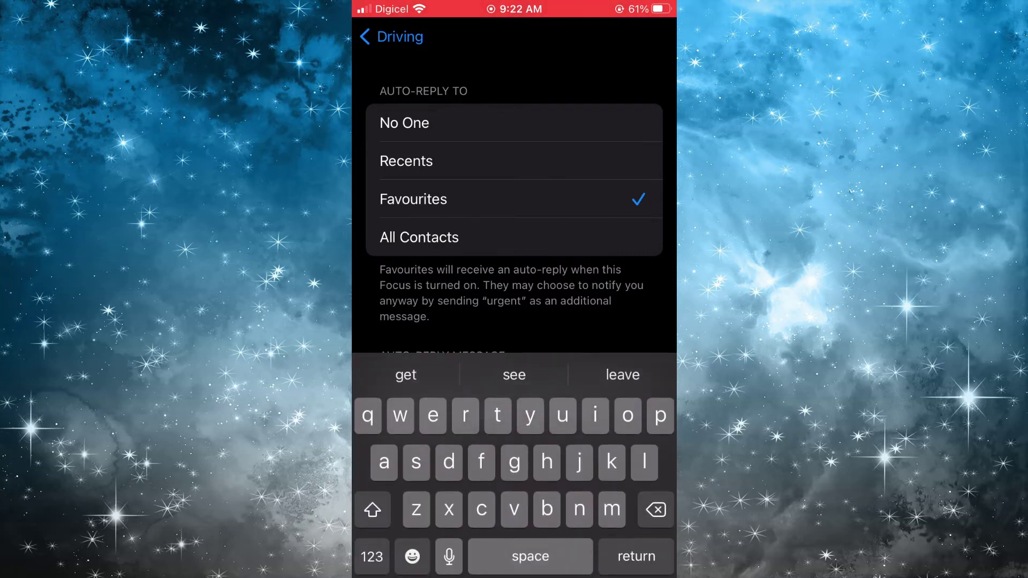
click(522, 302)
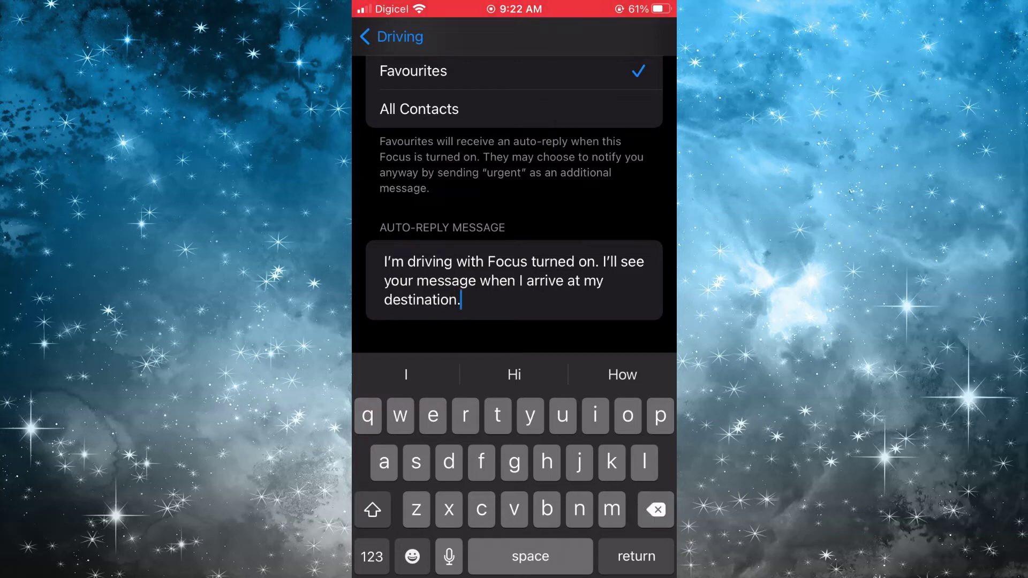
key(BackSpace)
key(BackSpace)
key(BackSpace)
key(BackSpace)
key(BackSpace)
key(BackSpace)
key(BackSpace)
key(BackSpace)
key(BackSpace)
key(BackSpace)
key(BackSpace)
key(BackSpace)
key(BackSpace)
key(BackSpace)
key(BackSpace)
key(BackSpace)
key(BackSpace)
key(BackSpace)
key(BackSpace)
key(BackSpace)
key(BackSpace)
key(BackSpace)
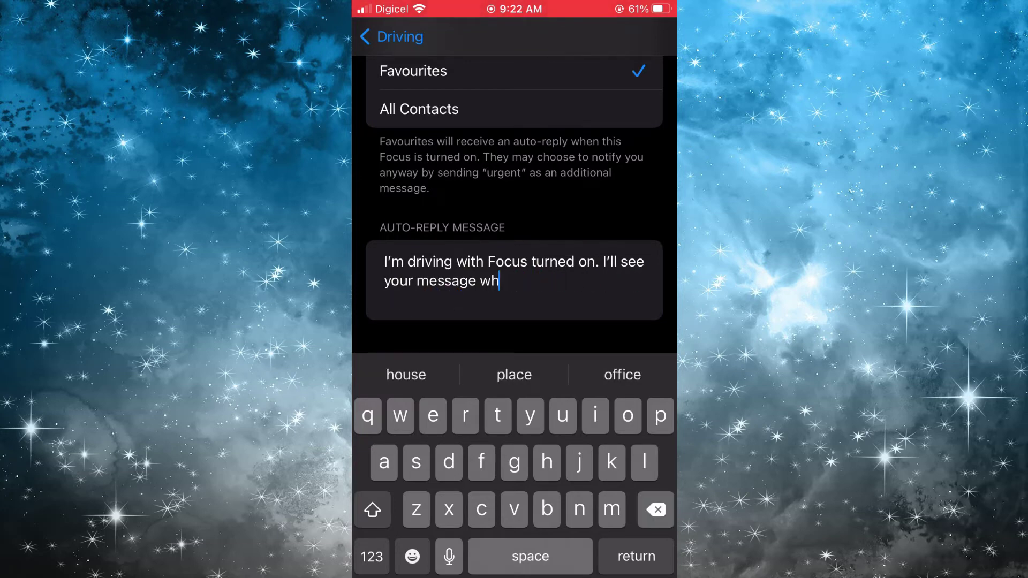
key(BackSpace)
key(BackSpace)
key(BackSpace)
key(BackSpace)
key(BackSpace)
key(BackSpace)
key(BackSpace)
key(BackSpace)
key(BackSpace)
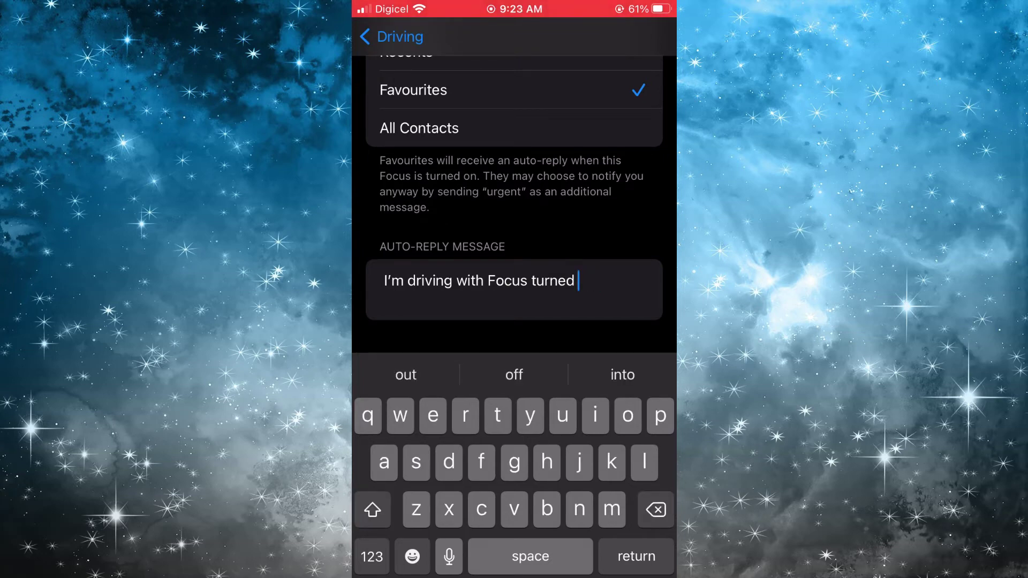
text(on)
click(372, 556)
text(.)
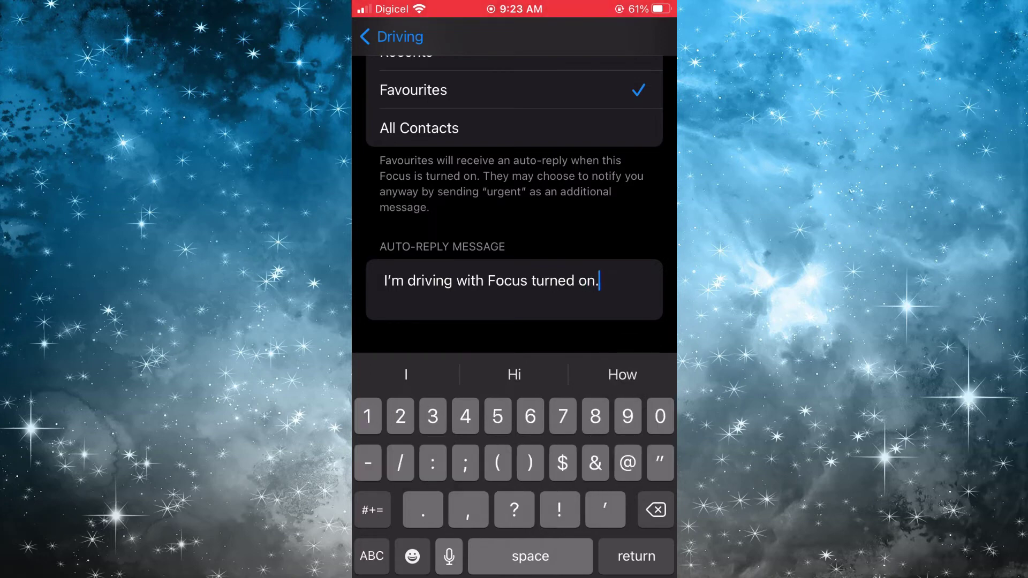
text( Ca)
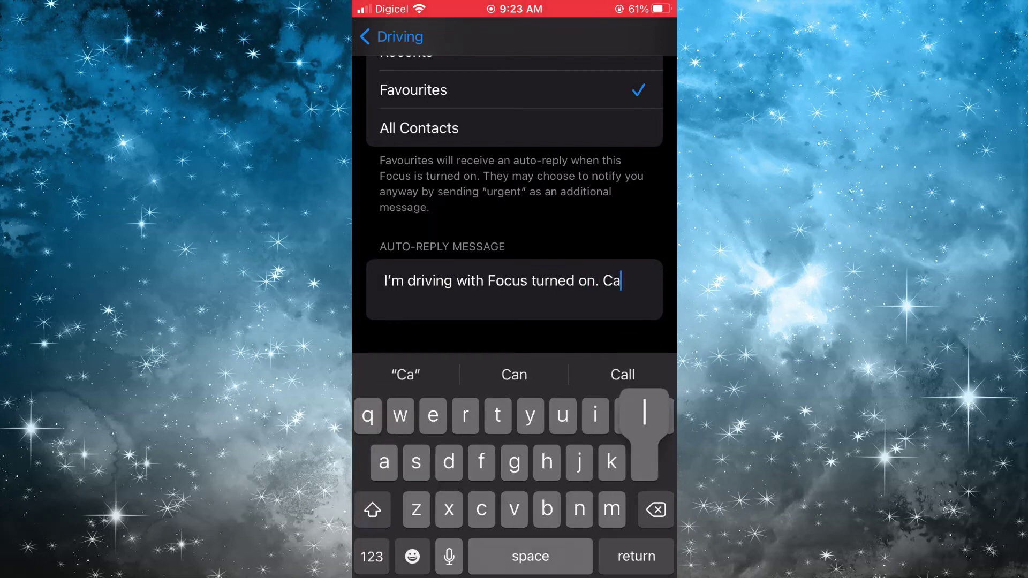
text(ll u b)
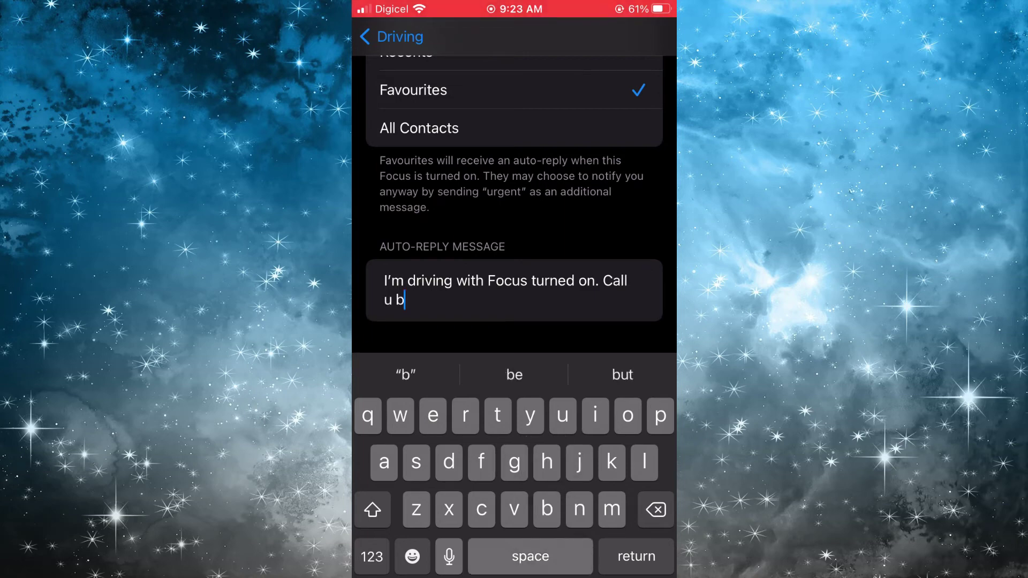
text(ack )
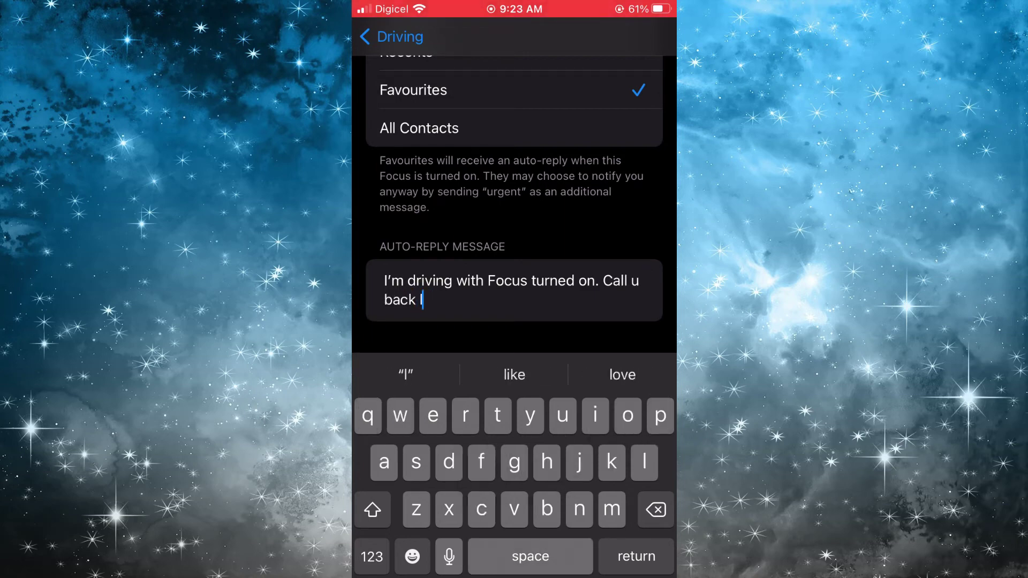
text(later)
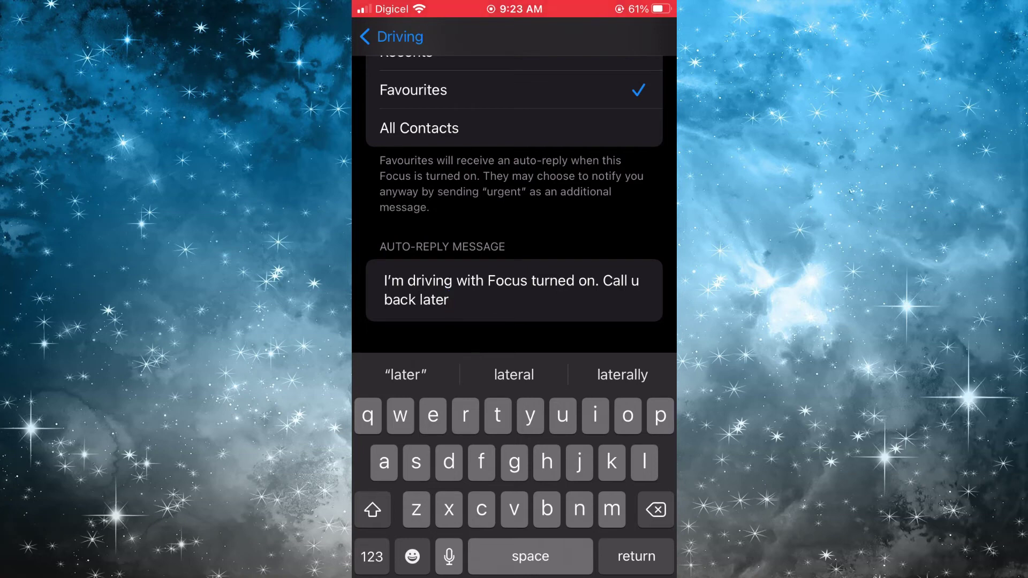
click(390, 36)
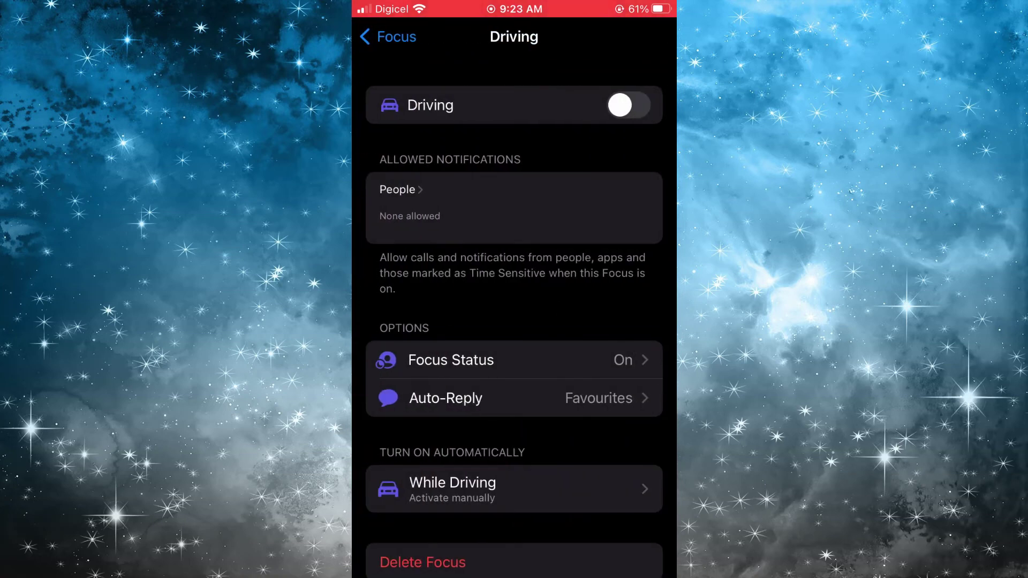
click(389, 36)
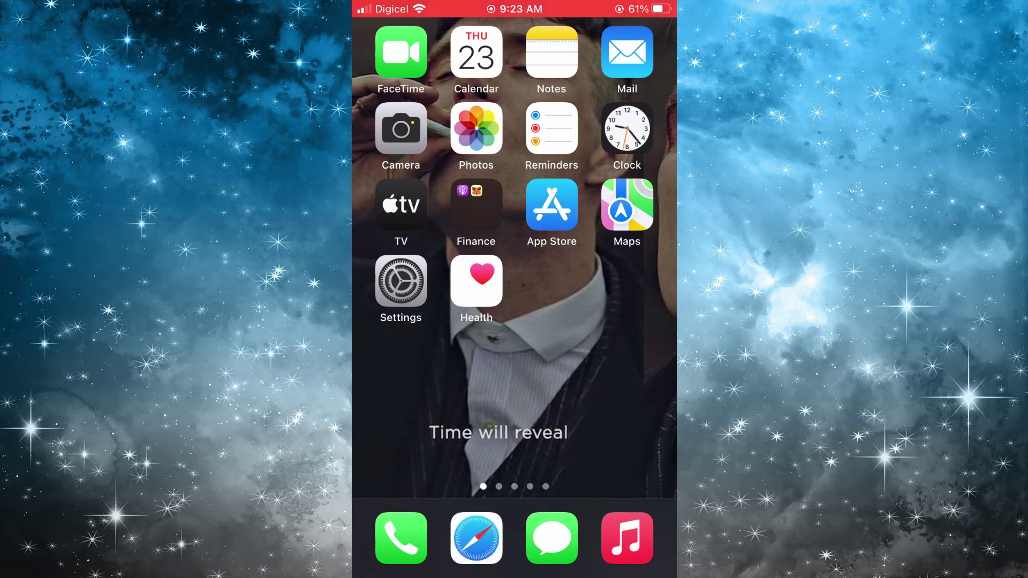
Open Control Centre over the home screen.
drag(644, 9, 635, 321)
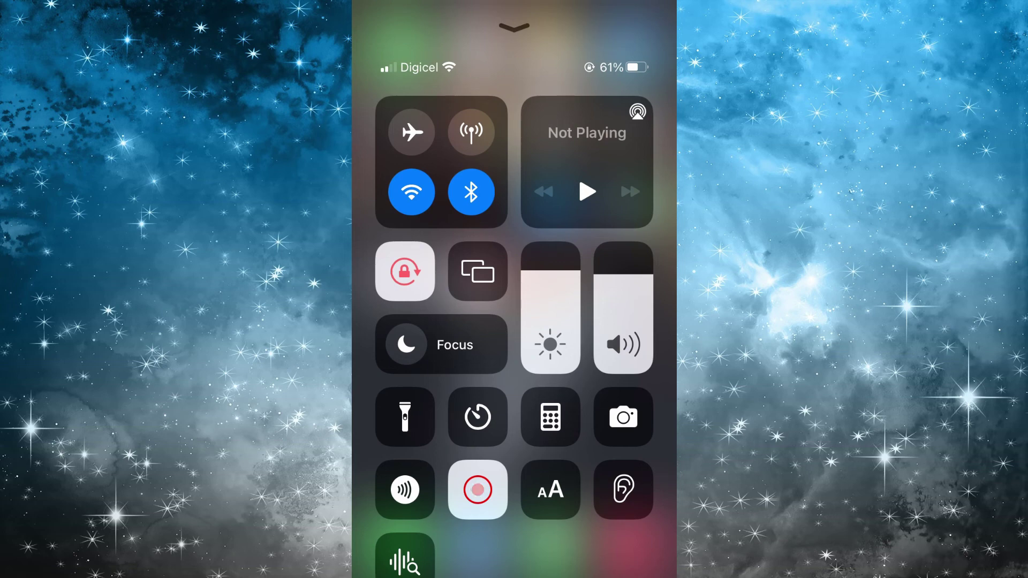
Switch on Driving from Control Centre's Focus list, then dismiss Control Centre.
click(441, 344)
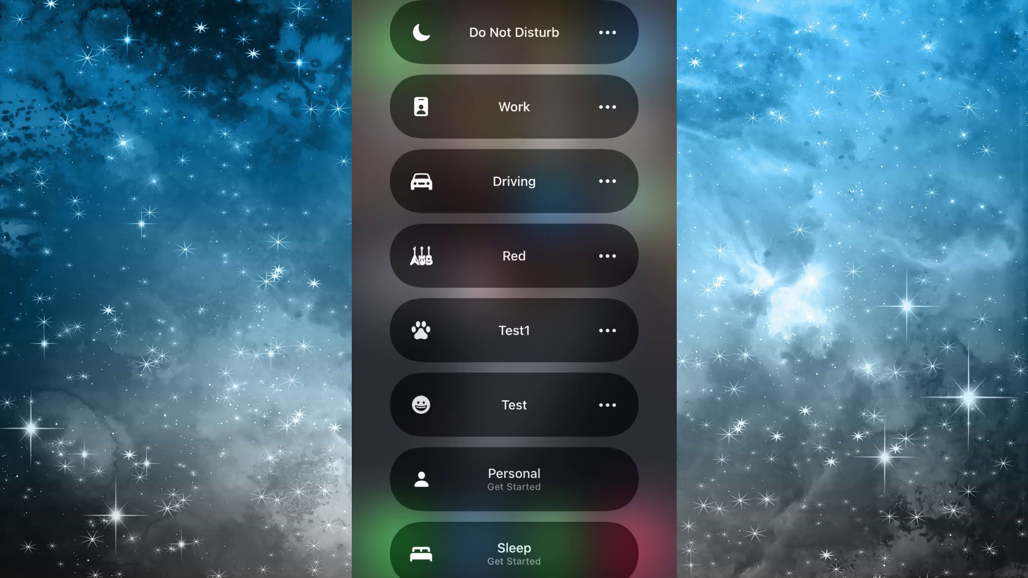
click(515, 181)
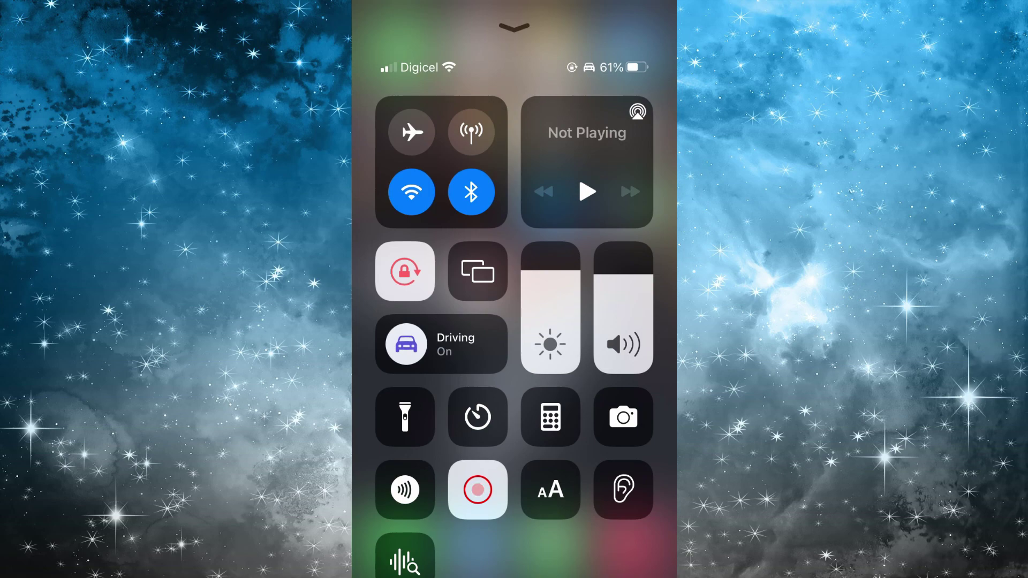
drag(514, 562, 514, 322)
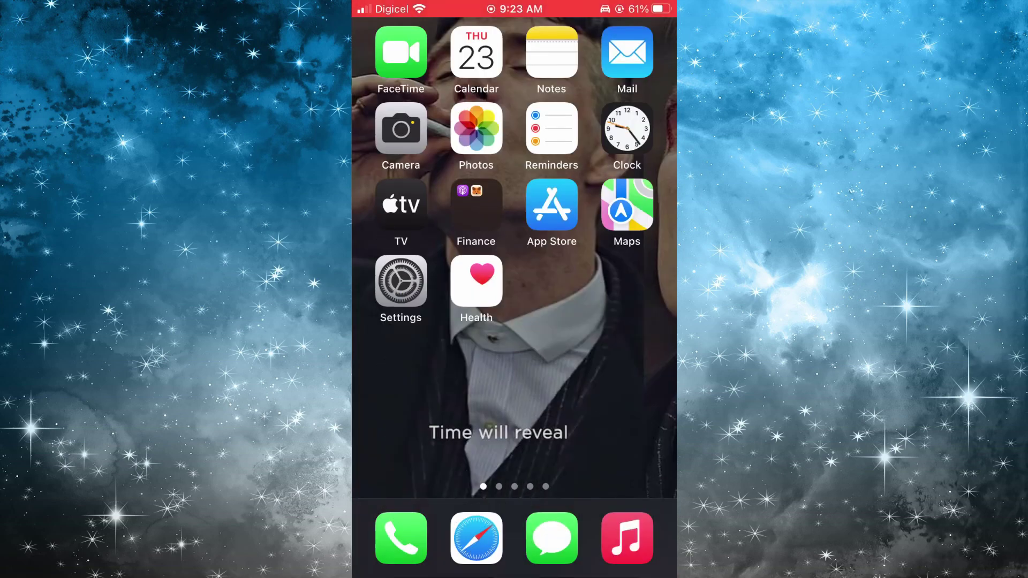